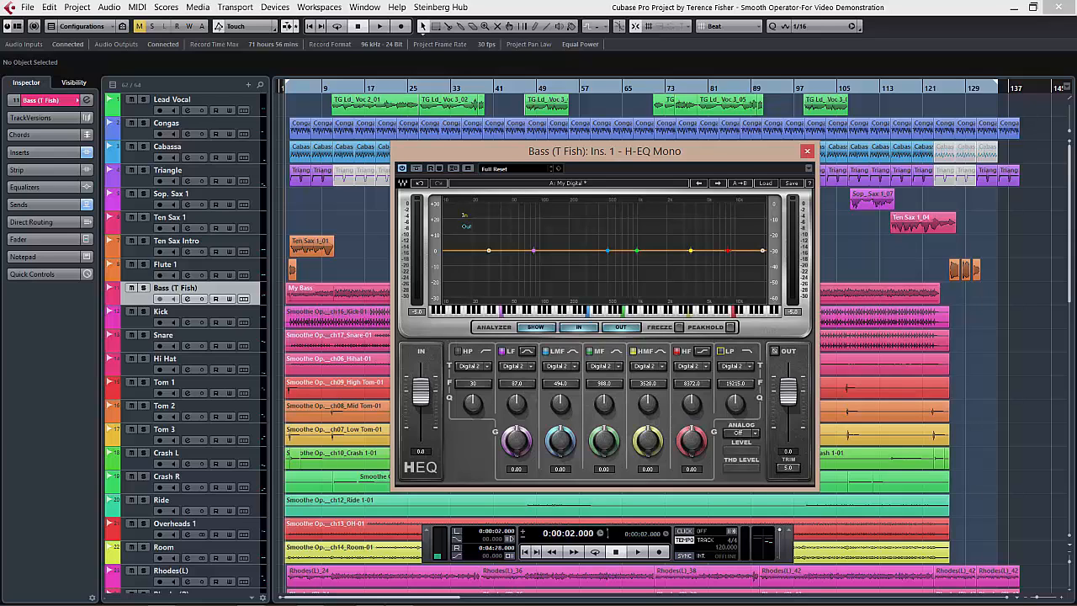
# Enable the high-pass filter in the Bass track's H-EQ and set its frequency to 75 Hz.
pyautogui.moveTo(605, 152); pyautogui.dragTo(604, 154)
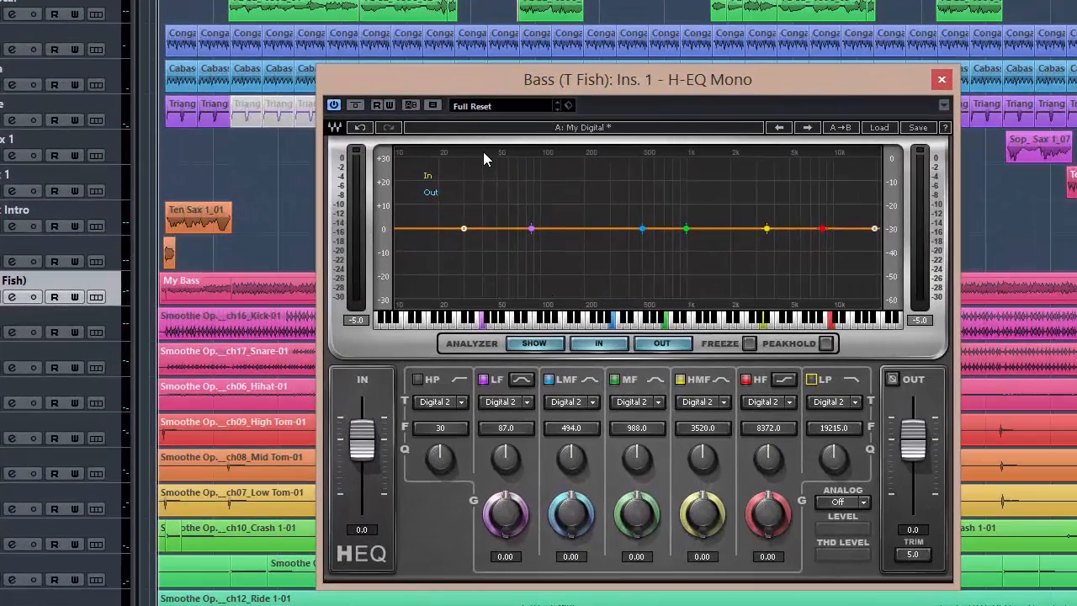
pyautogui.moveTo(475, 84); pyautogui.dragTo(489, 77)
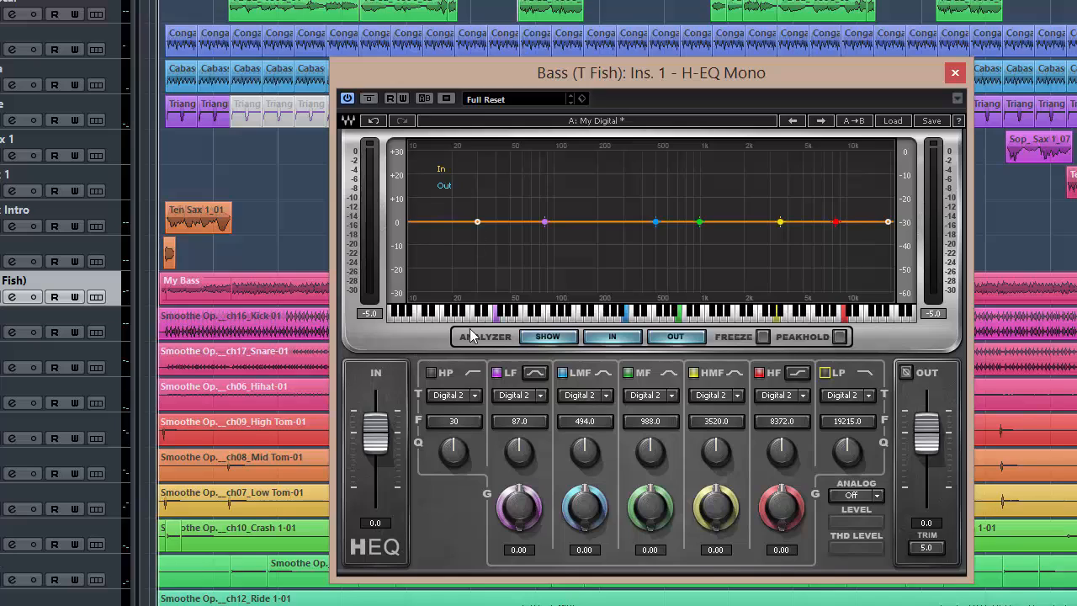
pyautogui.click(430, 375)
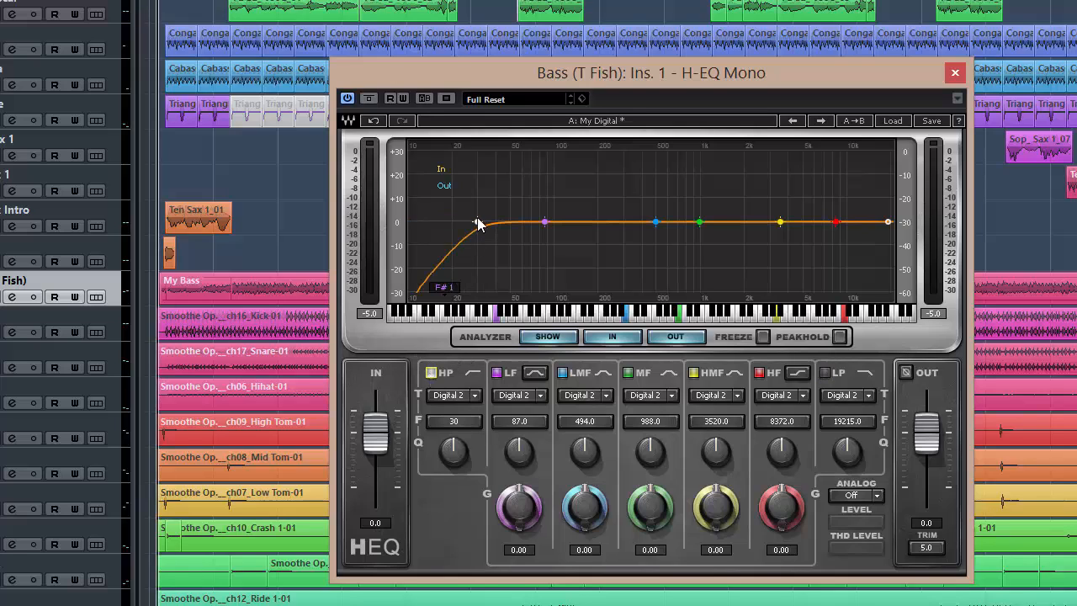
pyautogui.moveTo(477, 221); pyautogui.dragTo(512, 222)
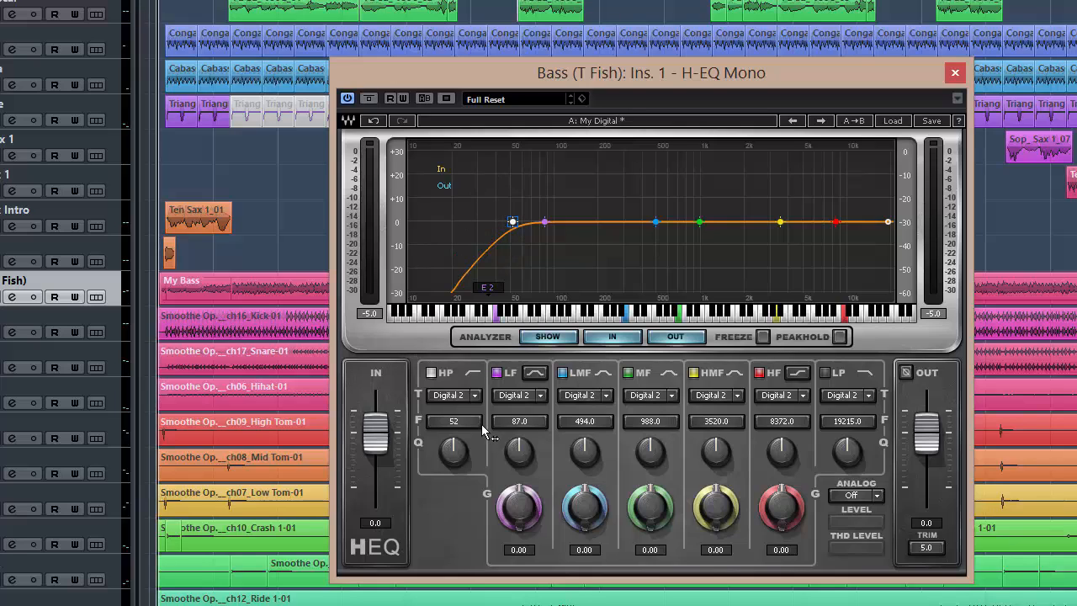
pyautogui.click(460, 422)
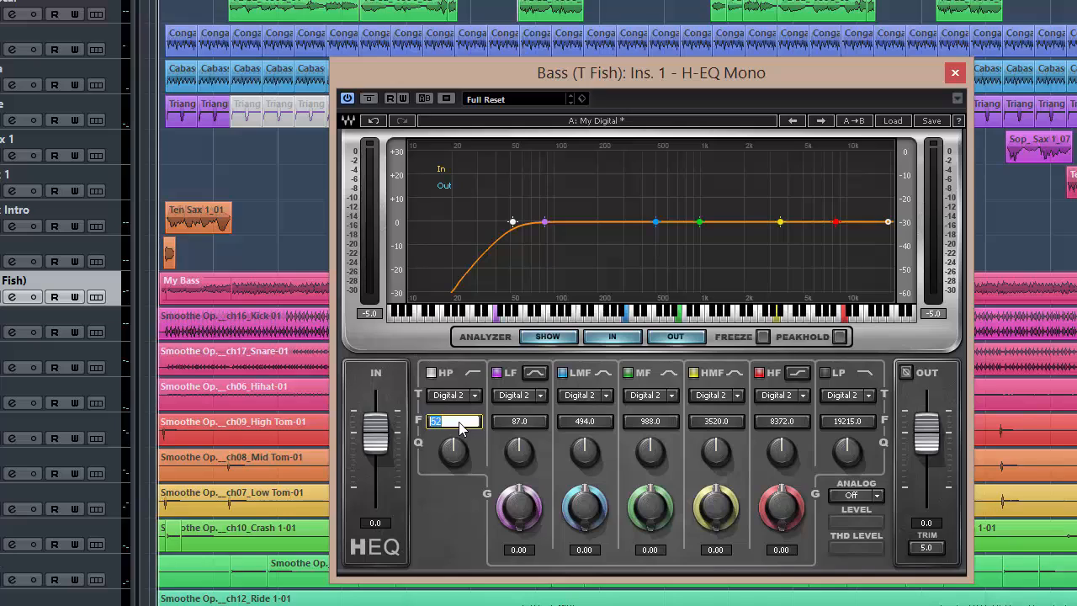
pyautogui.write('75')
pyautogui.press('Return')
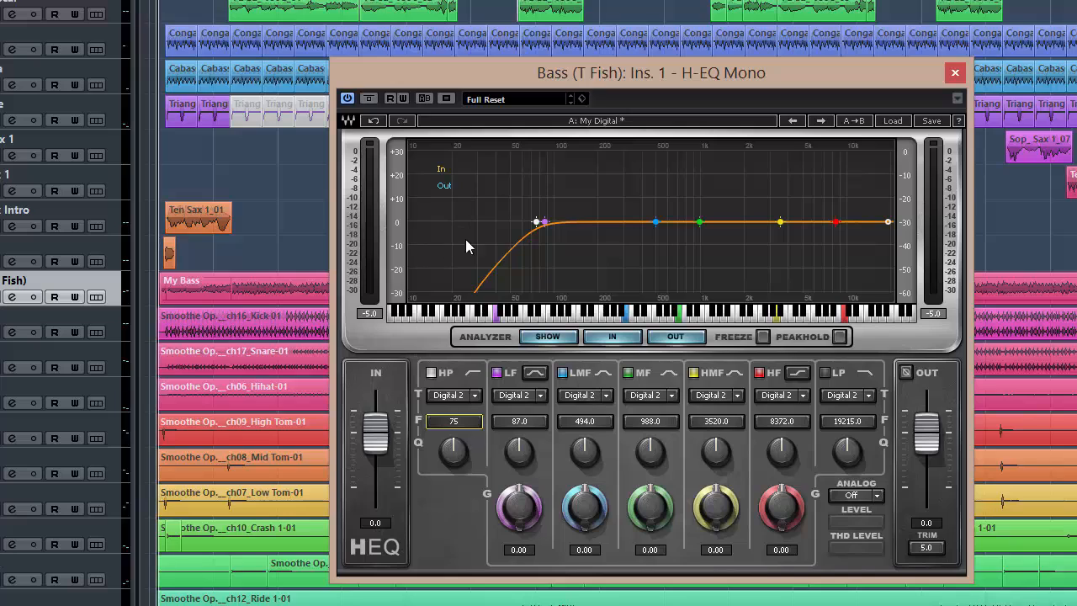
# Switch off the high-pass filter, enable the low-pass filter and lower its frequency to about 2904 Hz.
pyautogui.click(431, 372)
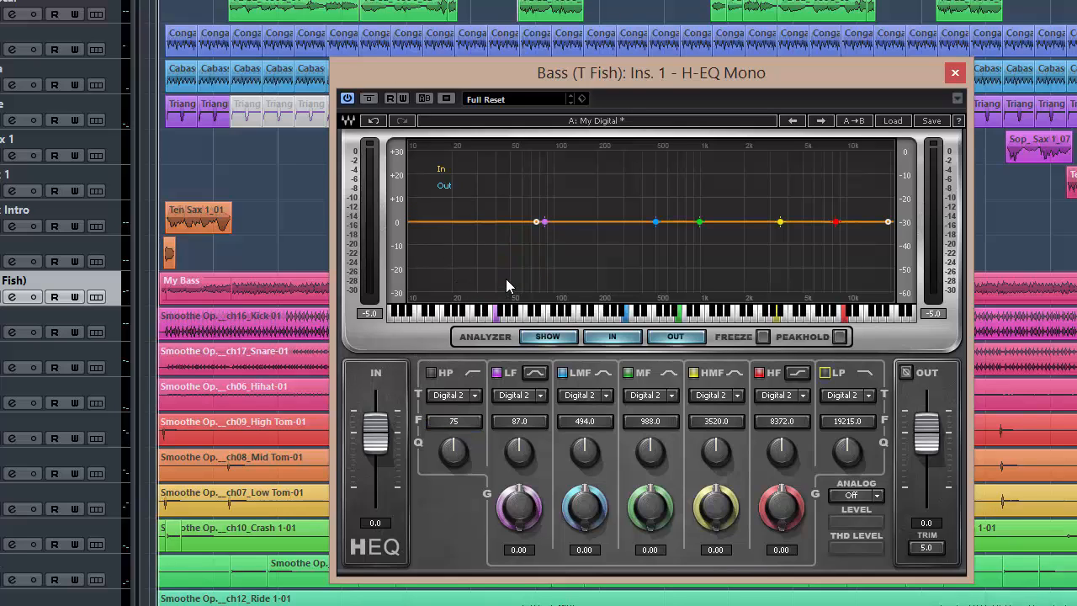
pyautogui.click(827, 375)
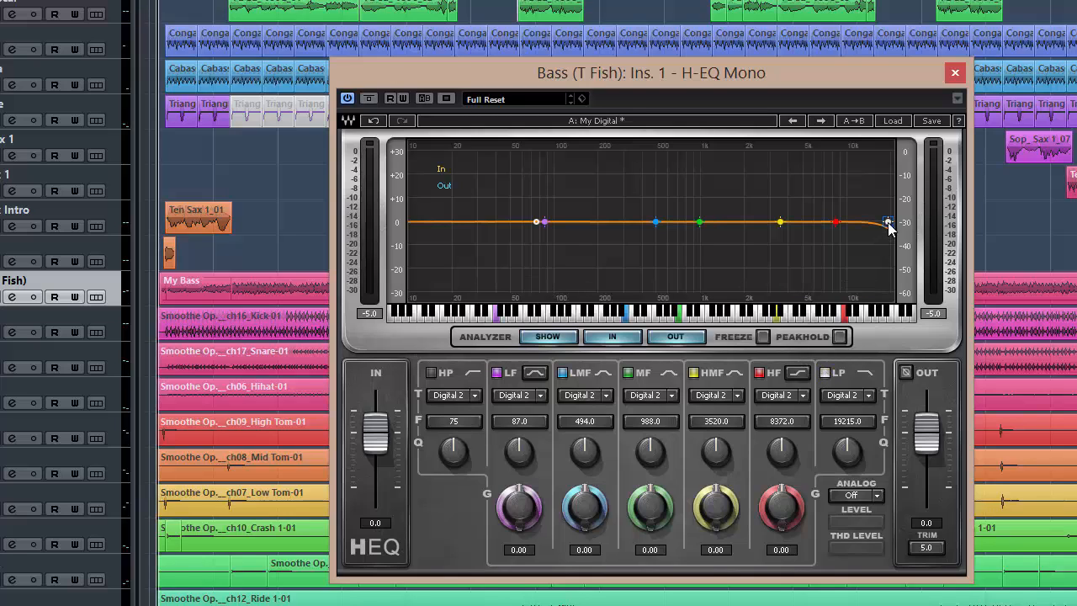
pyautogui.moveTo(889, 224); pyautogui.dragTo(812, 222)
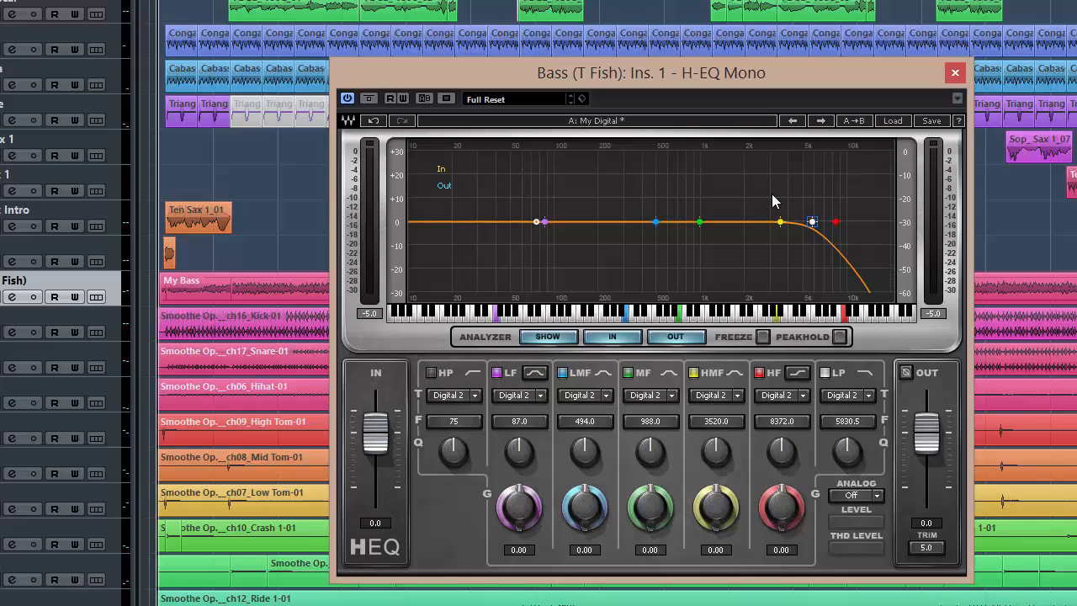
pyautogui.moveTo(812, 223); pyautogui.dragTo(768, 222)
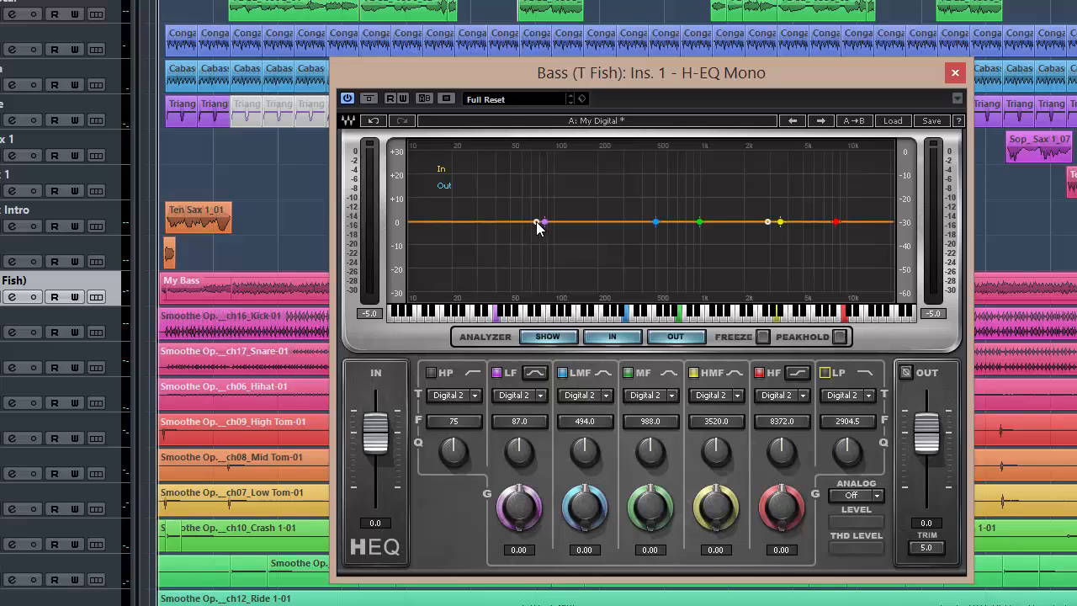
# Re-engage the high-pass filter, set it to 100 Hz and lower its cutoff to about 51 Hz.
pyautogui.moveTo(539, 224); pyautogui.dragTo(482, 222)
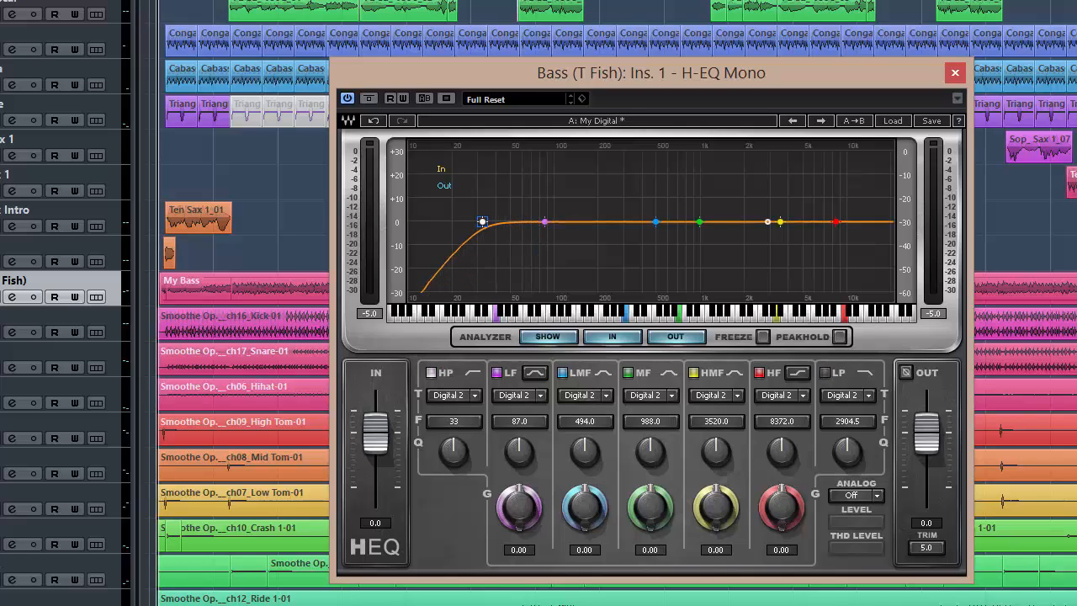
pyautogui.click(452, 422)
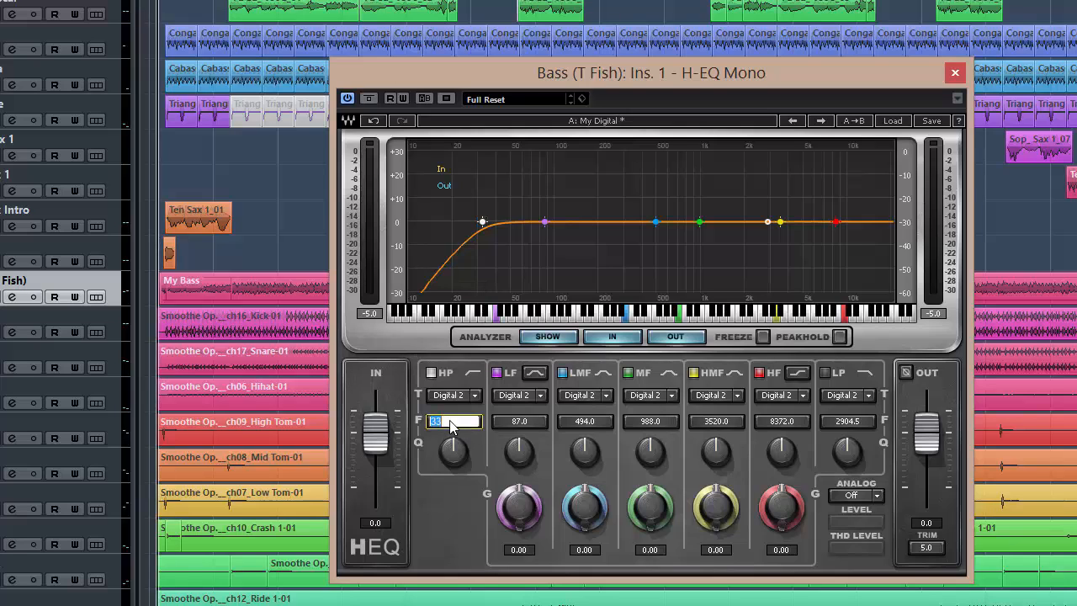
pyautogui.write('100')
pyautogui.press('Return')
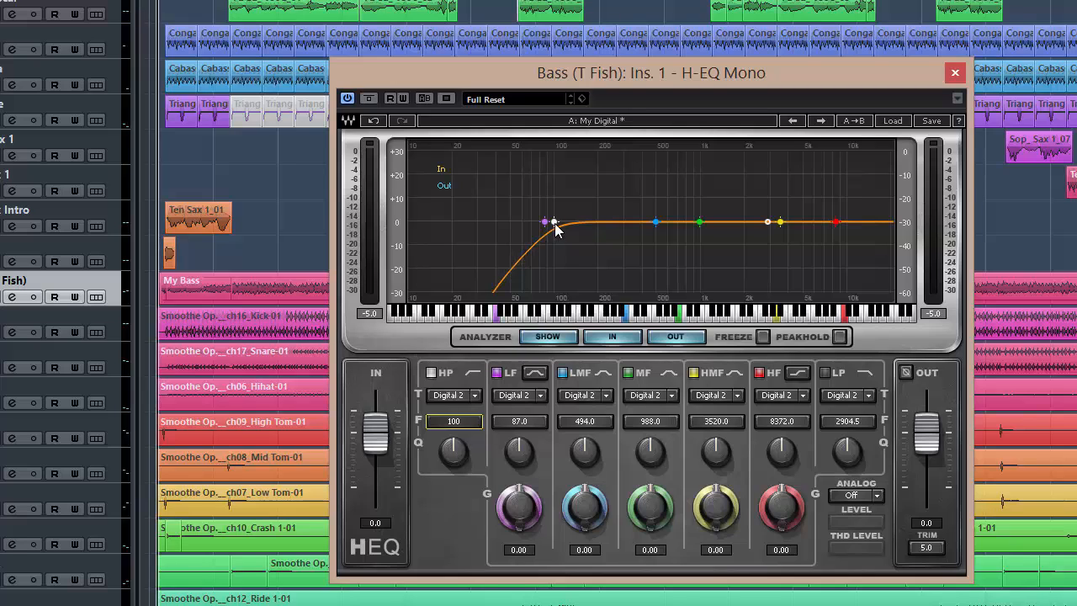
pyautogui.moveTo(555, 223); pyautogui.dragTo(510, 222)
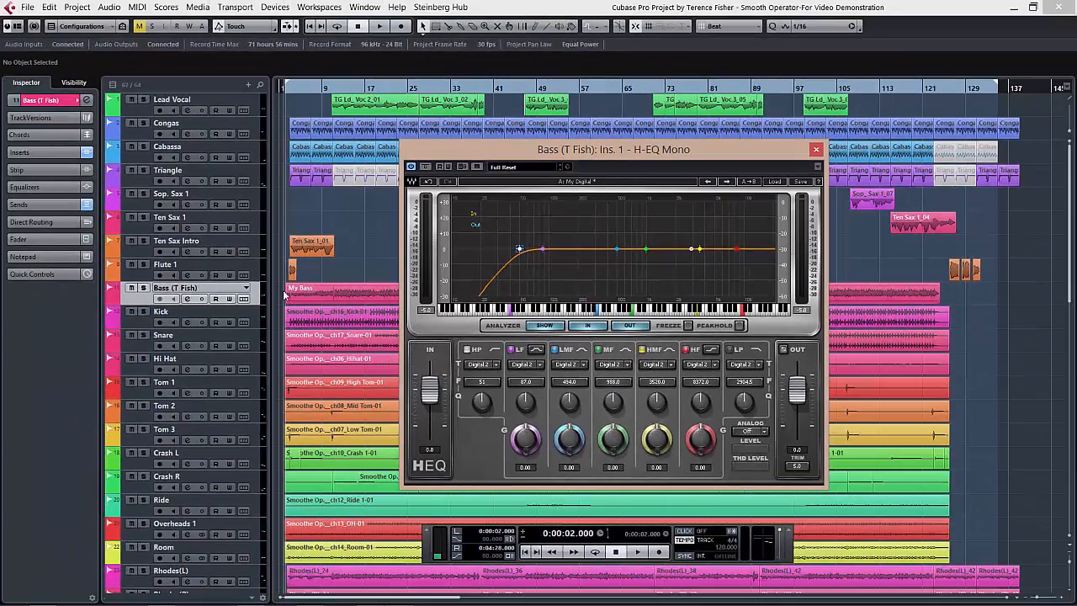
# Select the My Bass clip, solo the Bass track and play a passage through the equalizer.
pyautogui.click(339, 296)
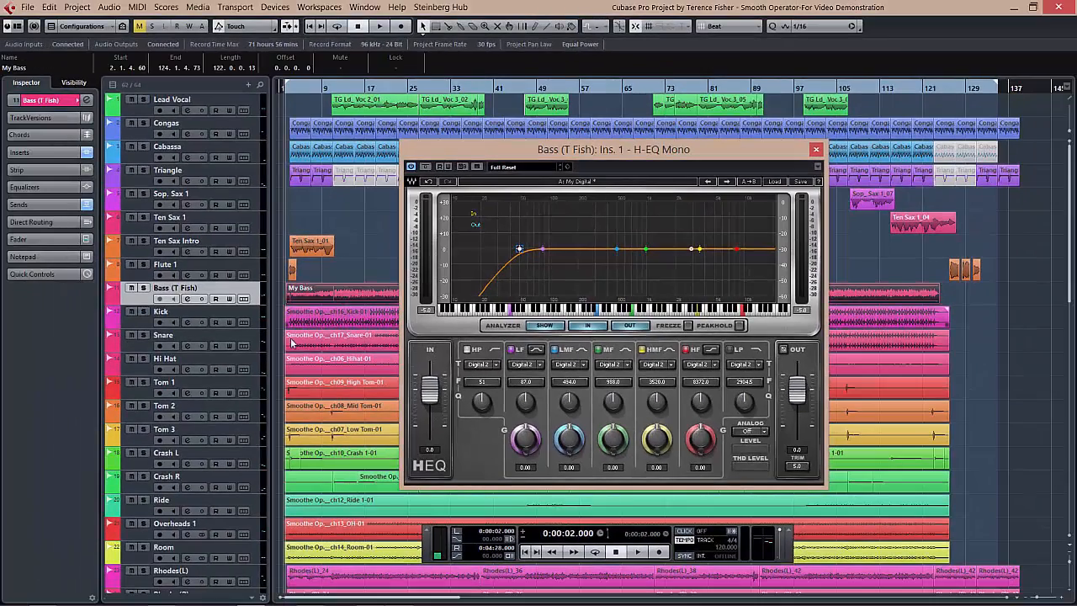
pyautogui.click(143, 288)
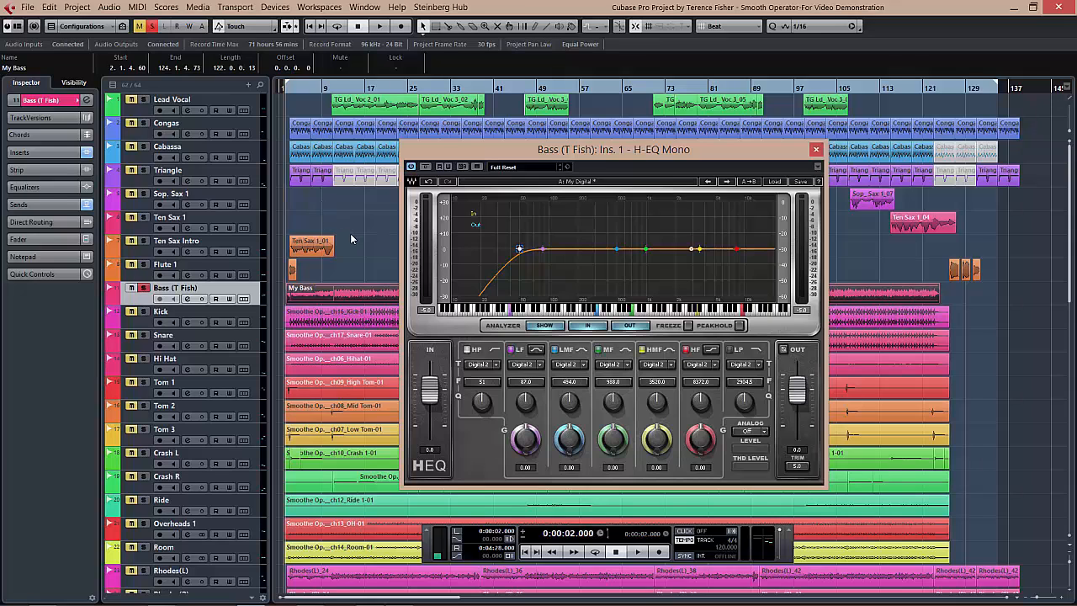
pyautogui.press('space')
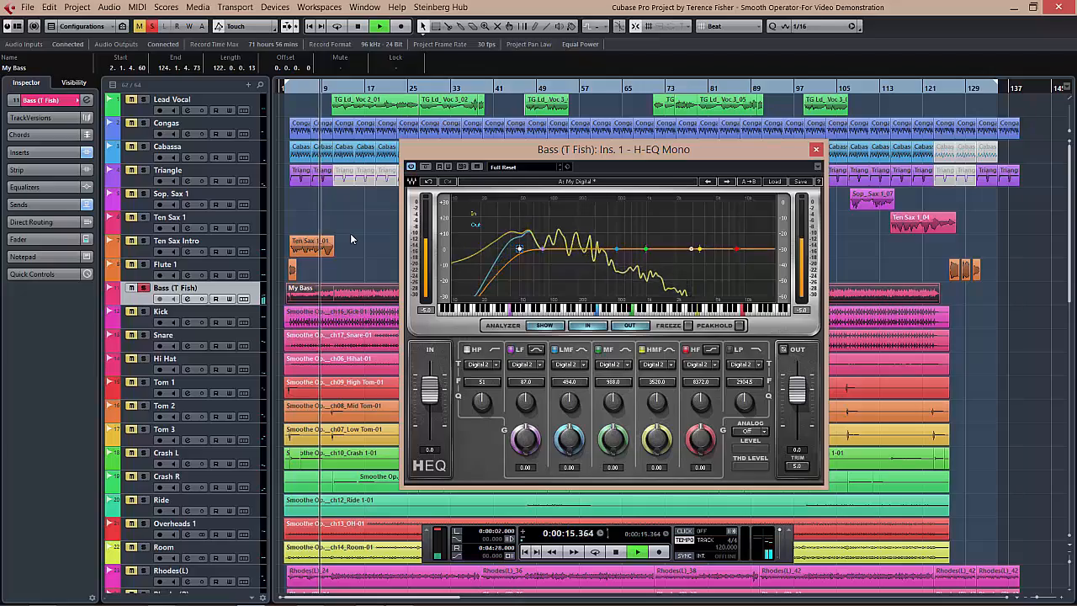
pyautogui.press('space')
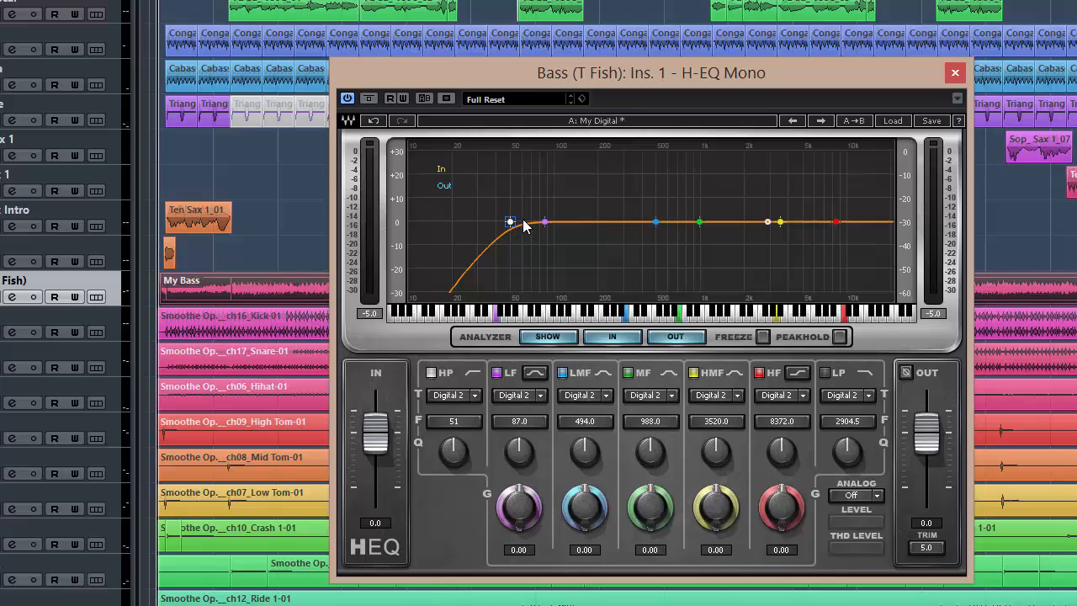
# Raise the high-pass cutoff to about 202 Hz and play the soloed bass to hear the thinned low end.
pyautogui.moveTo(513, 226); pyautogui.dragTo(599, 223)
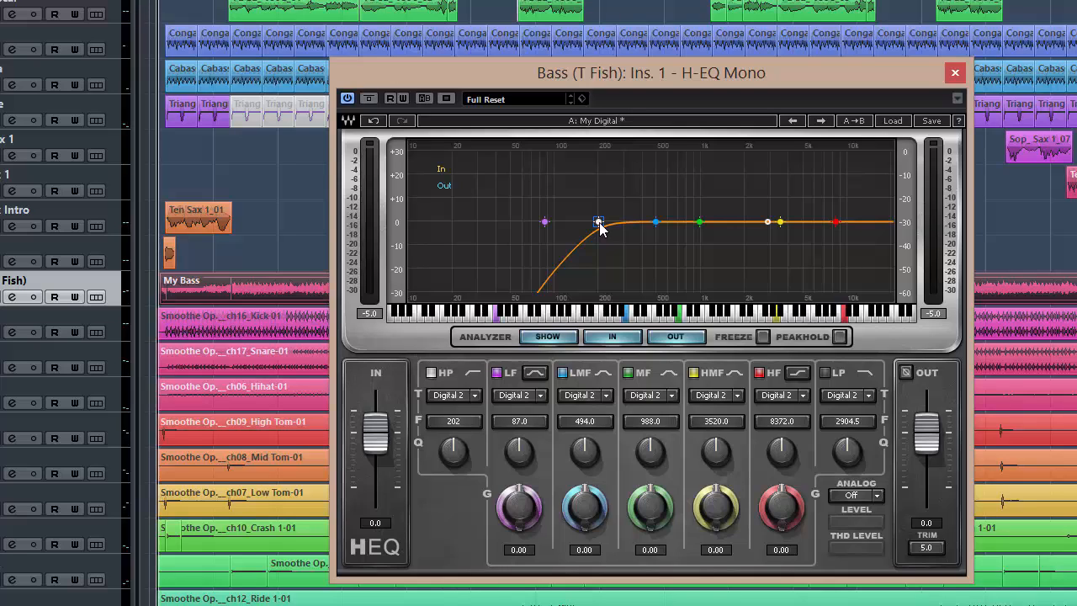
pyautogui.press('space')
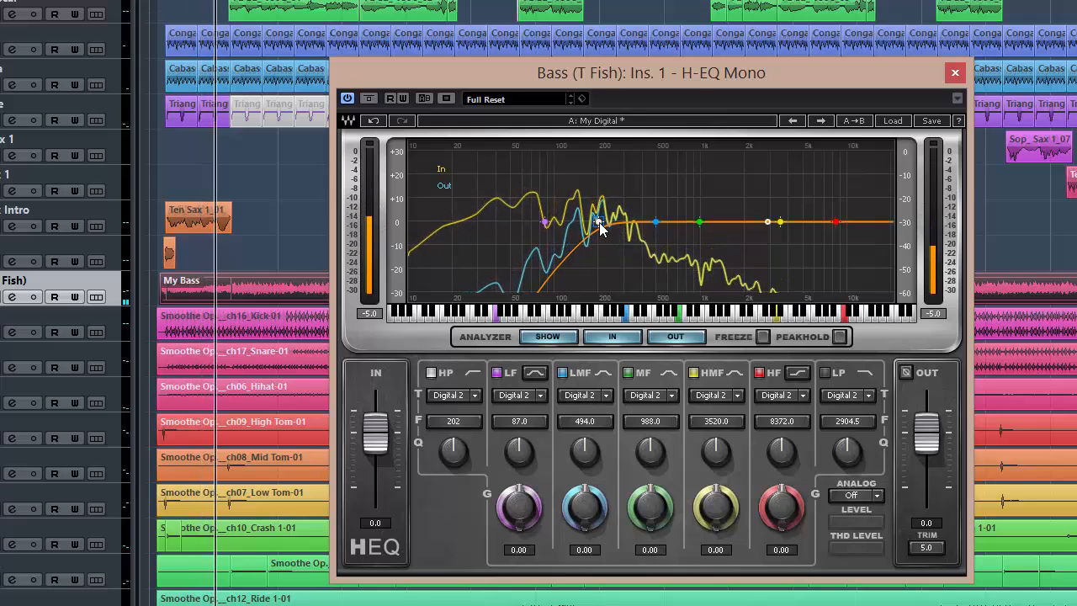
pyautogui.press('space')
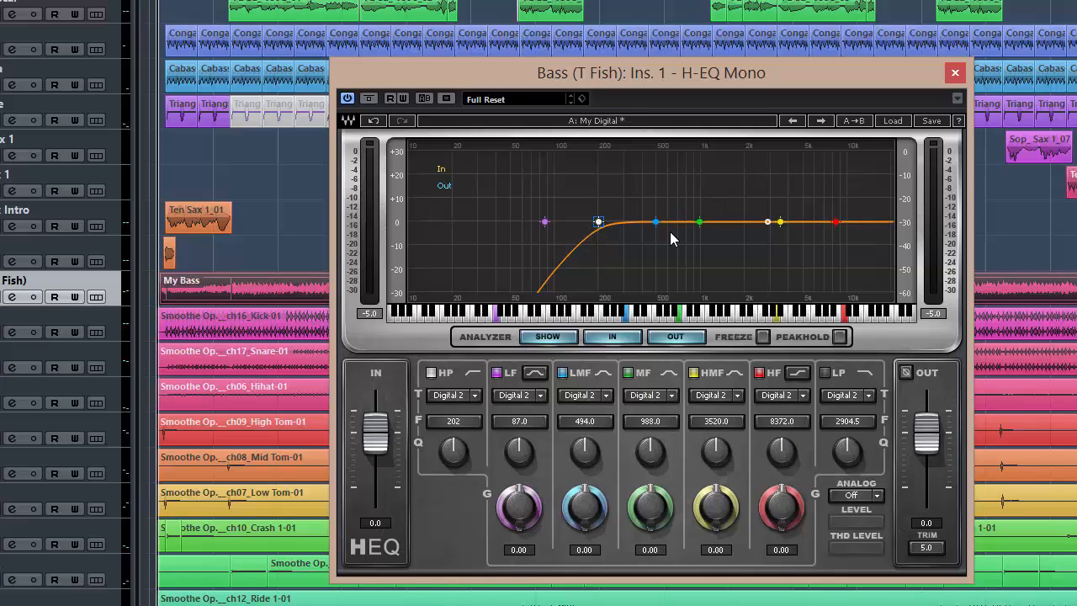
# During playback, boost the LMF band 4.95 dB at about 1054 Hz and cut the LF band 5.8 dB at about 412 Hz.
pyautogui.press('space')
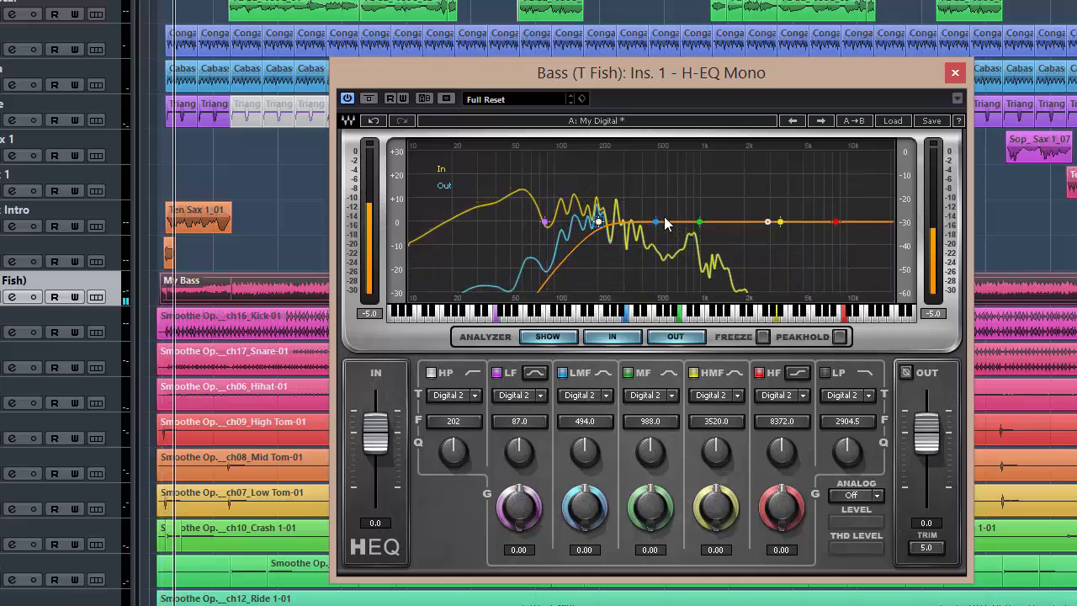
pyautogui.moveTo(656, 222); pyautogui.dragTo(704, 180)
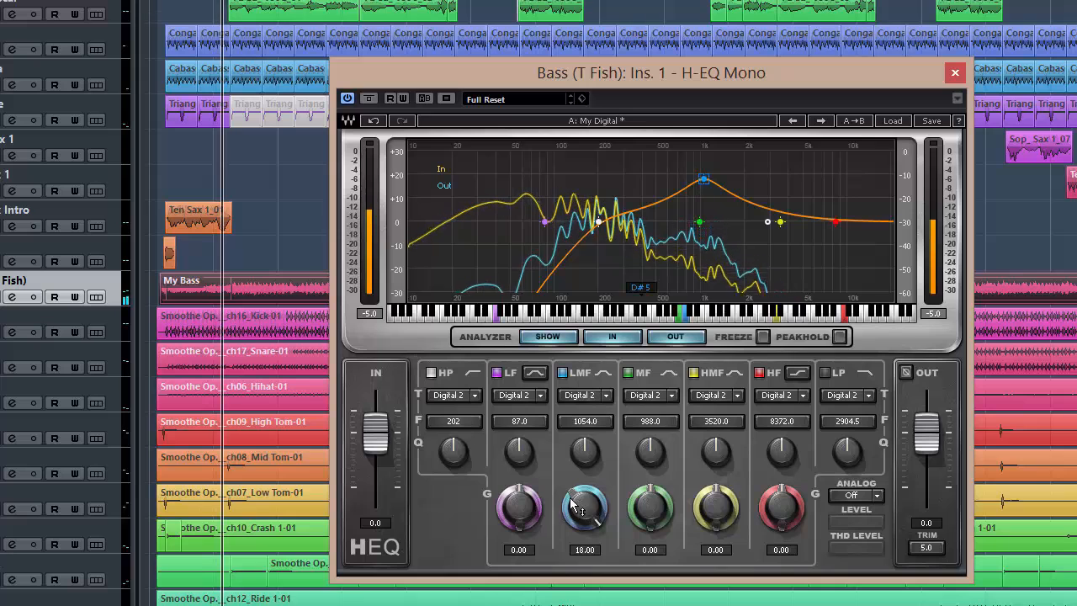
pyautogui.moveTo(578, 505); pyautogui.dragTo(578, 557)
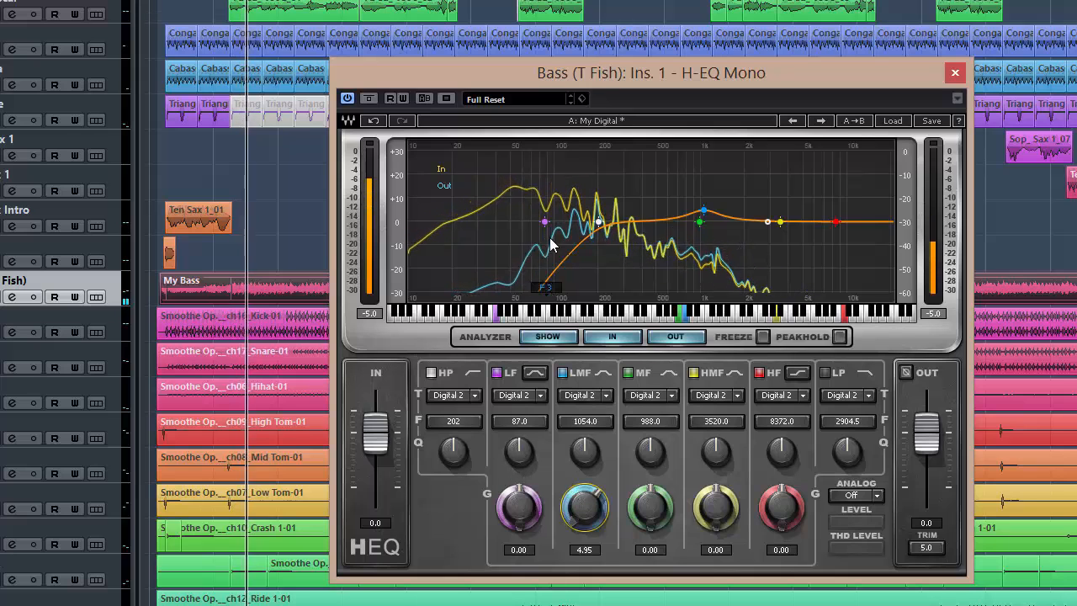
pyautogui.moveTo(546, 221); pyautogui.dragTo(644, 179)
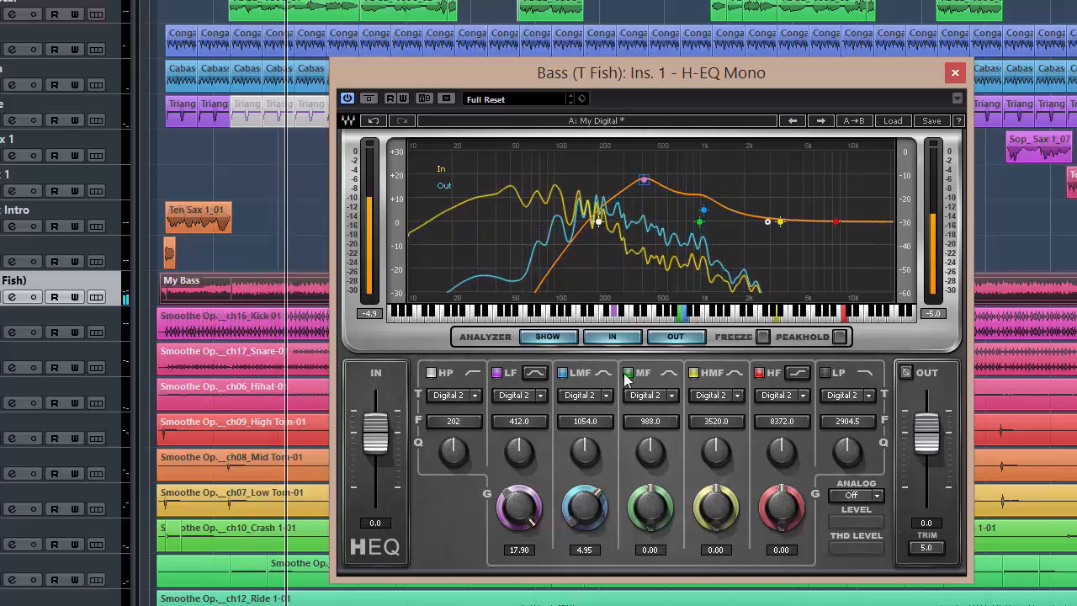
pyautogui.moveTo(512, 510); pyautogui.dragTo(513, 600)
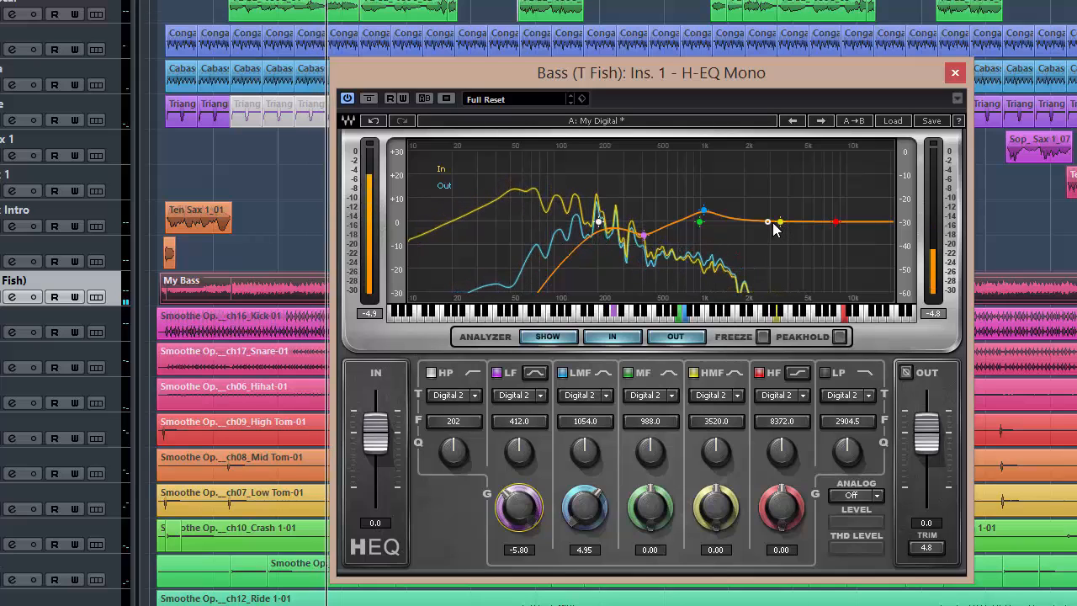
# Set the low-pass cutoff to about 17376 Hz and boost the HMF band 3.8 dB at about 2689 Hz.
pyautogui.moveTo(774, 223); pyautogui.dragTo(882, 222)
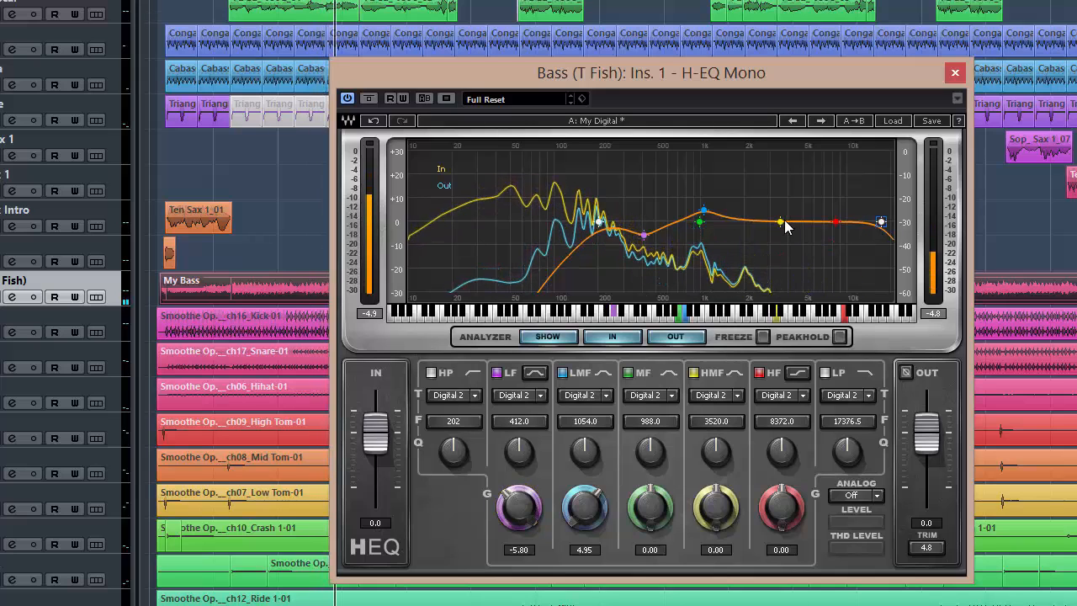
pyautogui.moveTo(784, 220); pyautogui.dragTo(762, 179)
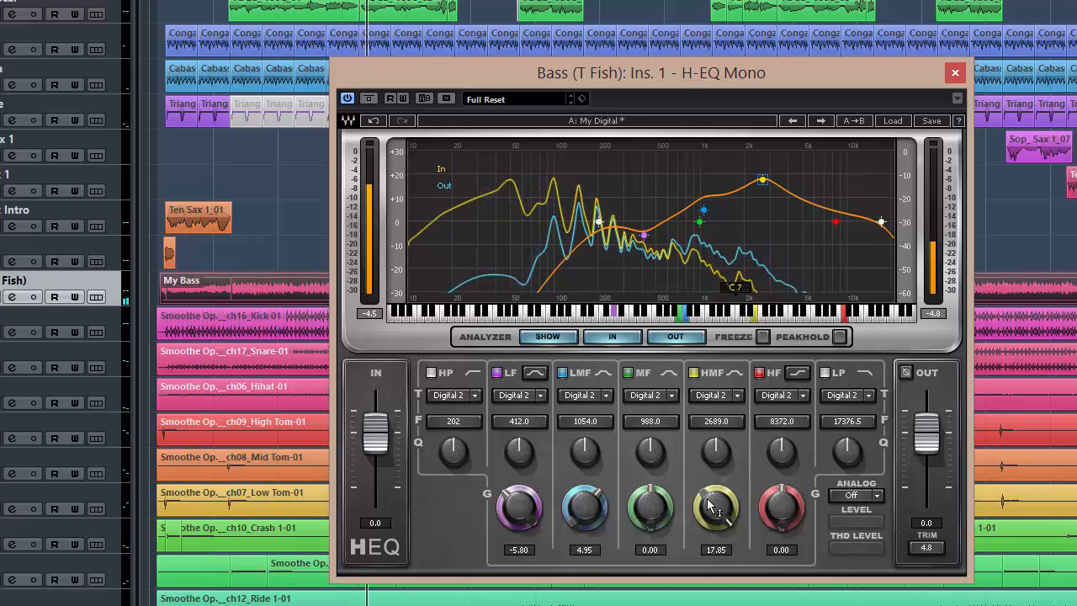
pyautogui.moveTo(715, 507); pyautogui.dragTo(715, 552)
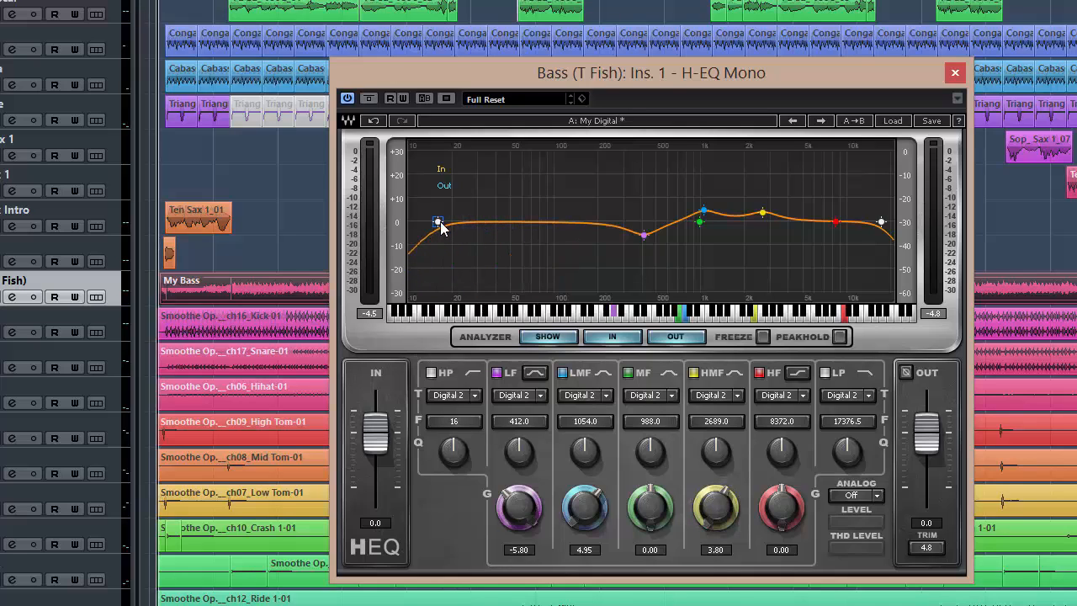
# During playback, set the high-pass cutoff to about 39 Hz, temporarily showing the analyzer's peak hold curves as a guide.
pyautogui.press('space')
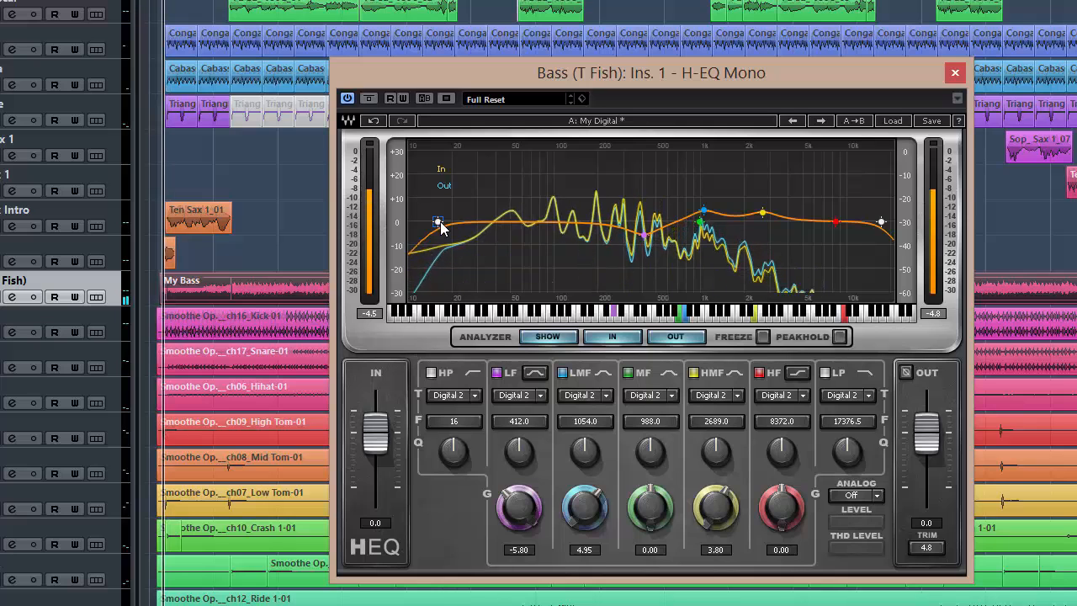
pyautogui.moveTo(438, 222); pyautogui.dragTo(493, 221)
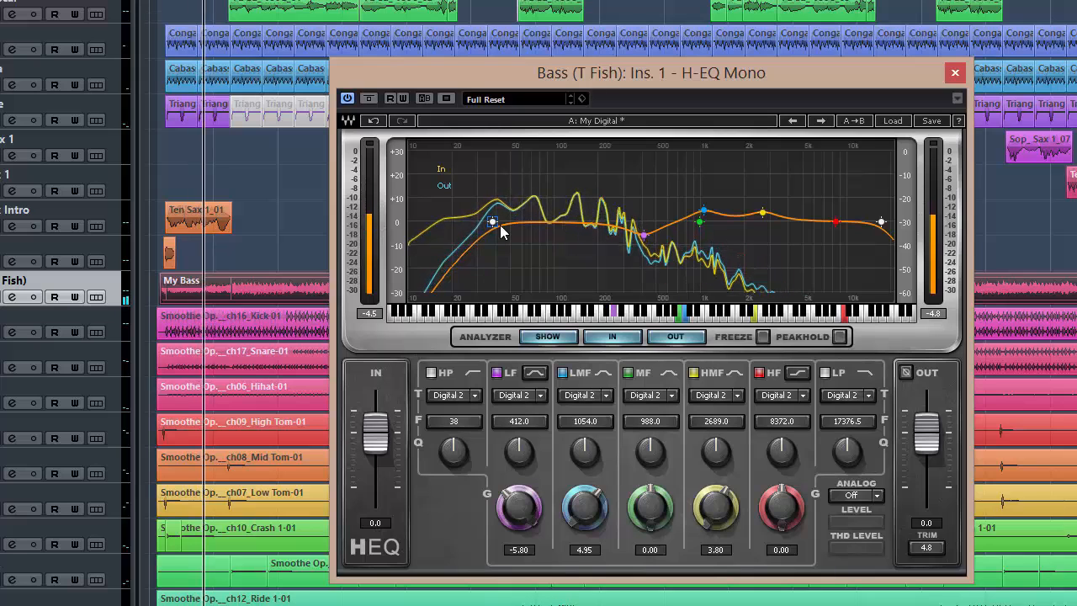
pyautogui.click(839, 336)
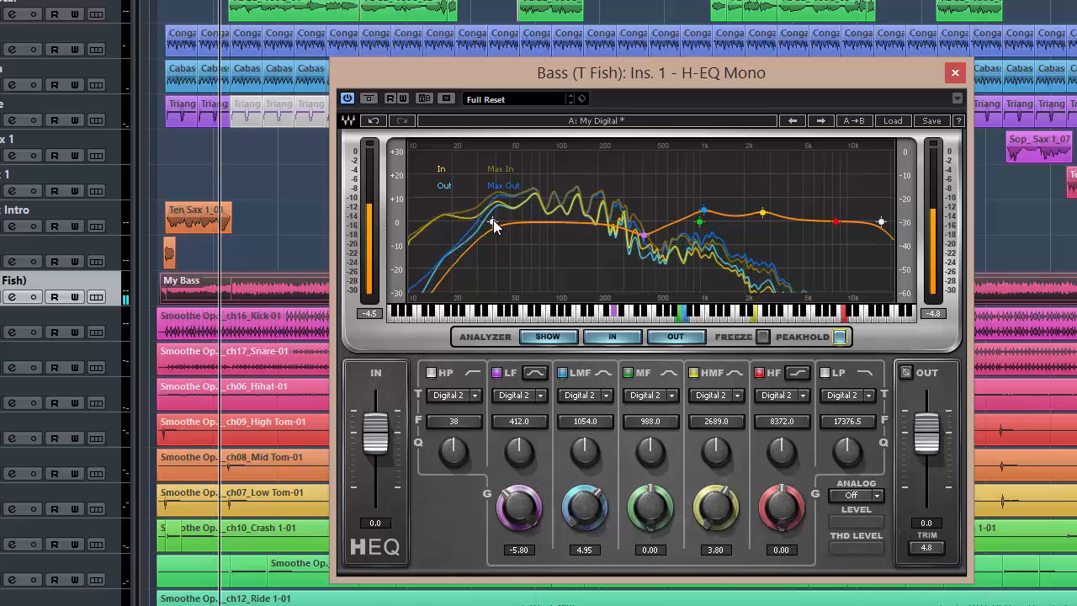
pyautogui.moveTo(494, 223); pyautogui.dragTo(495, 225)
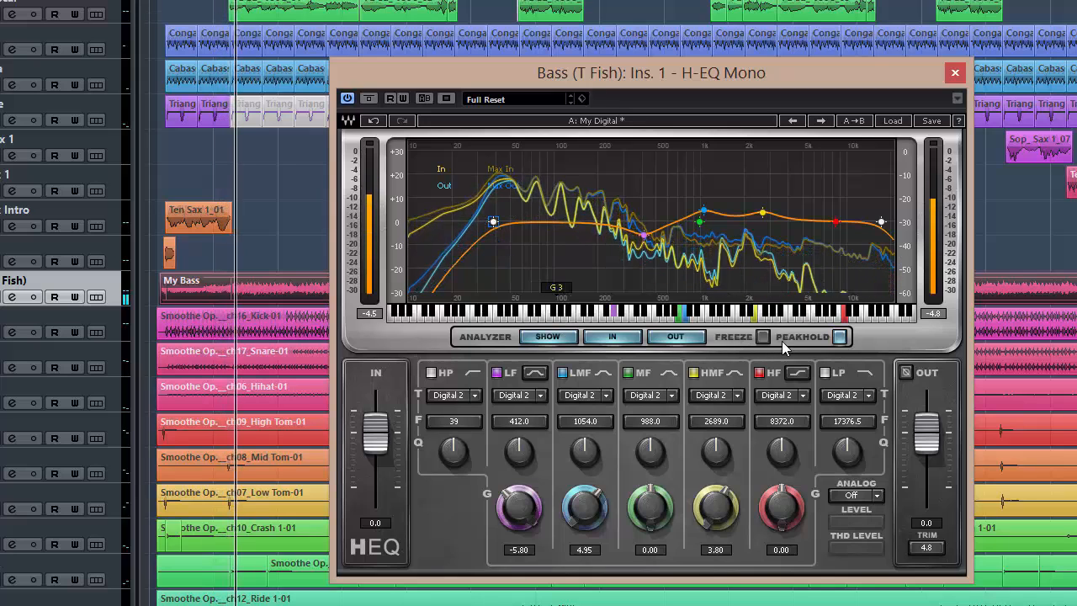
pyautogui.click(841, 337)
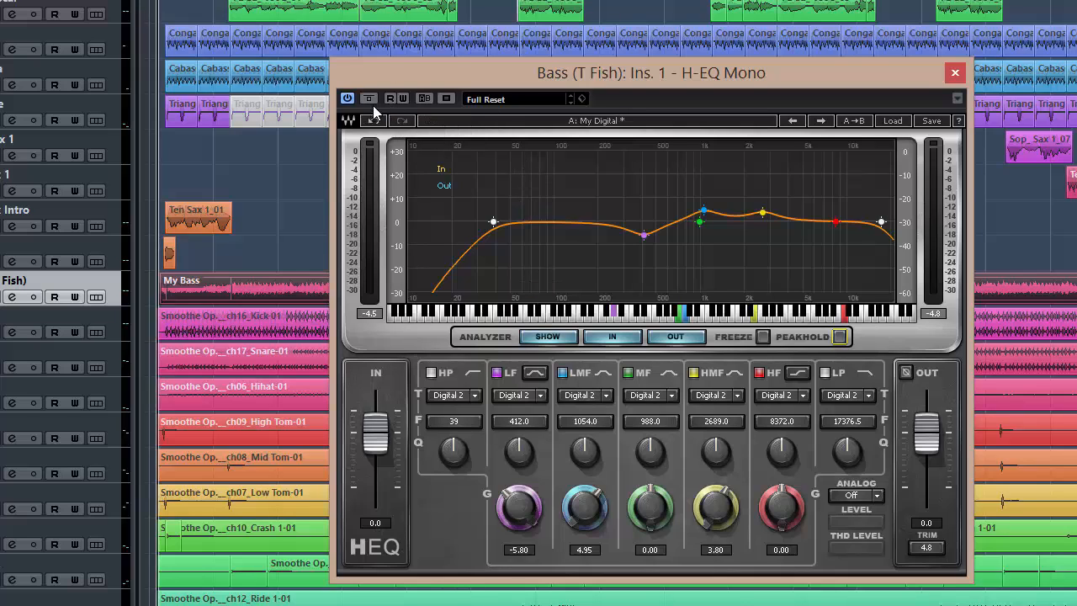
# Play the soloed bass and toggle the equalizer's bypass on and off to compare the processed and unprocessed sound.
pyautogui.press('space')
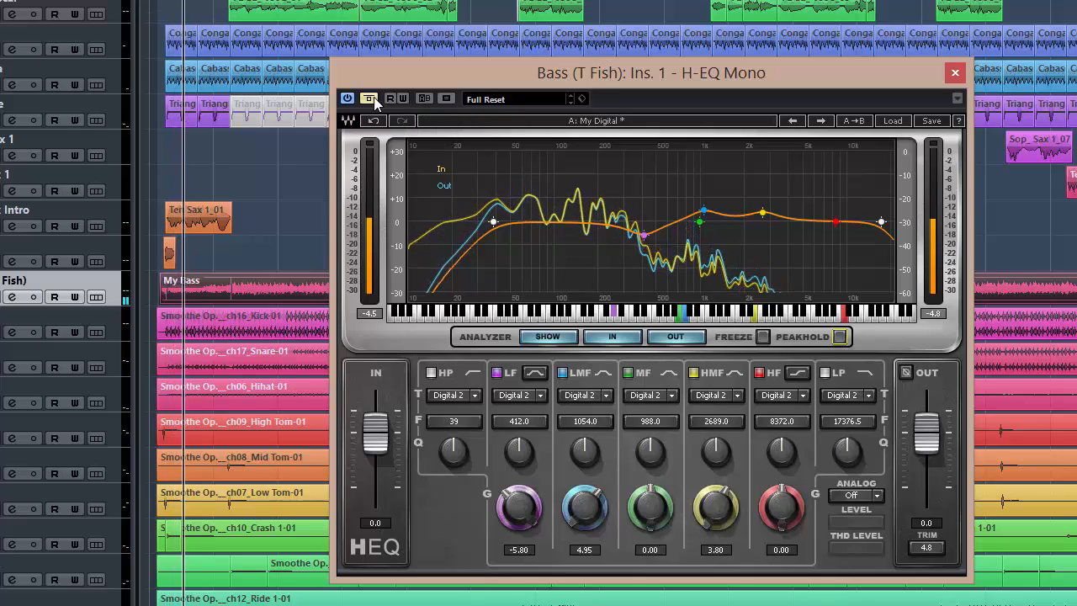
pyautogui.click(369, 99)
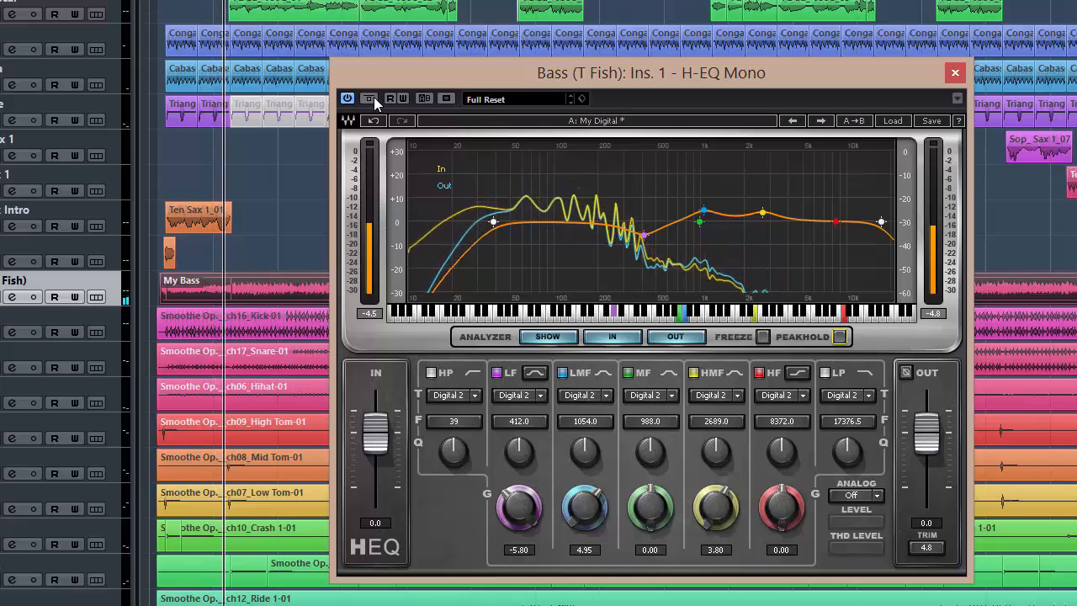
pyautogui.click(374, 98)
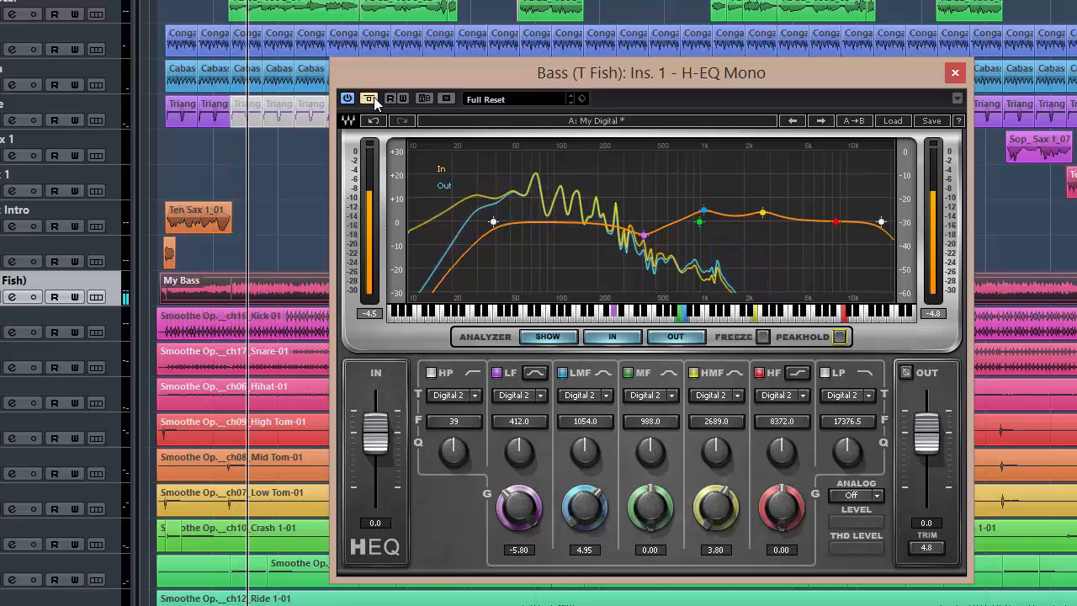
pyautogui.click(374, 98)
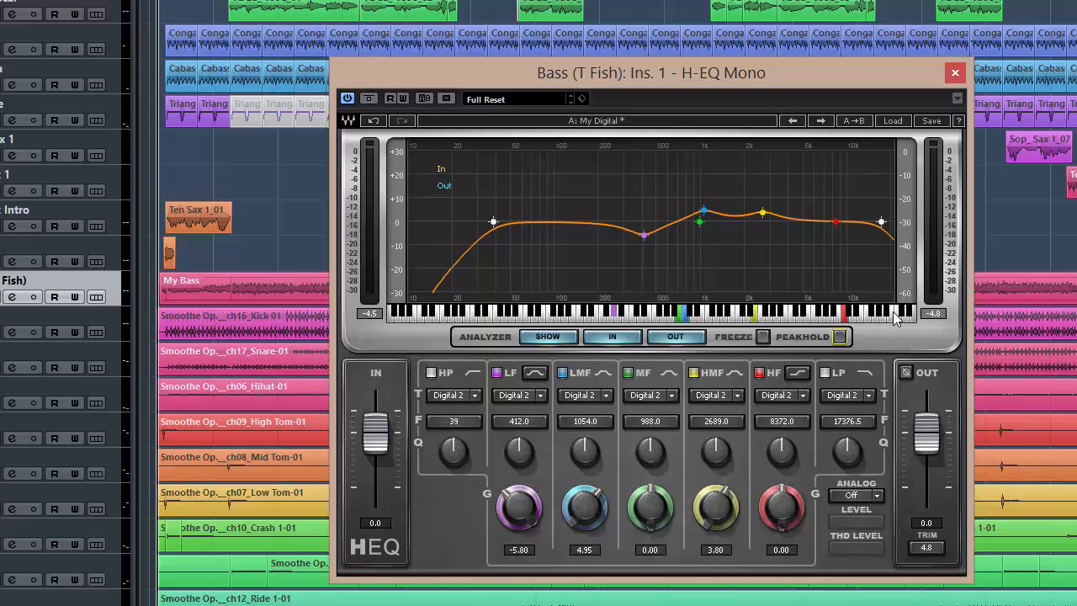
# Load the second My Digital user preset and lower the low-pass cutoff to about 675 Hz.
pyautogui.click(893, 123)
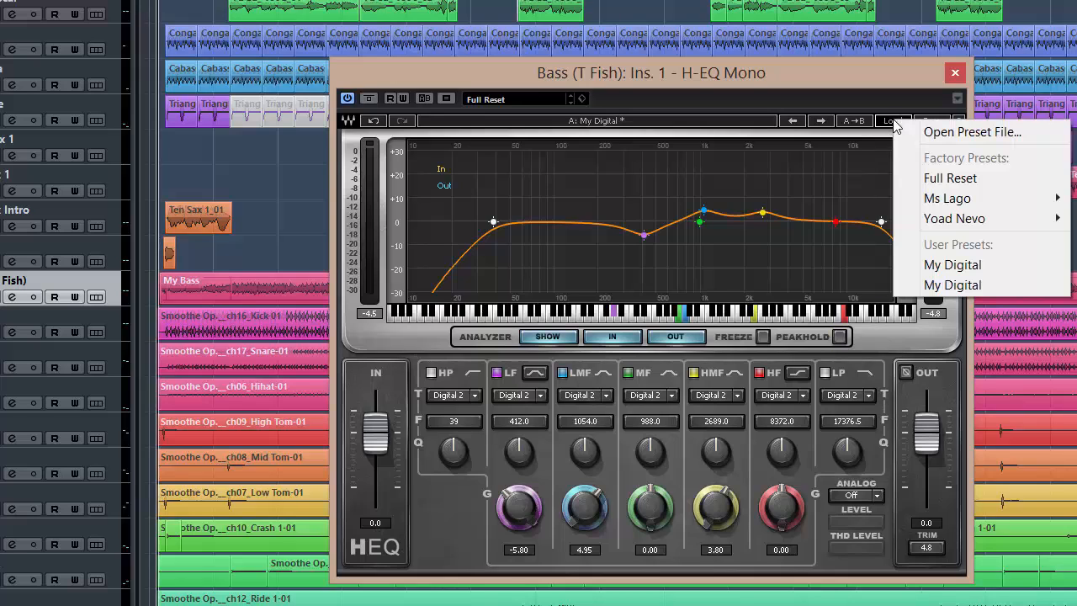
pyautogui.click(953, 285)
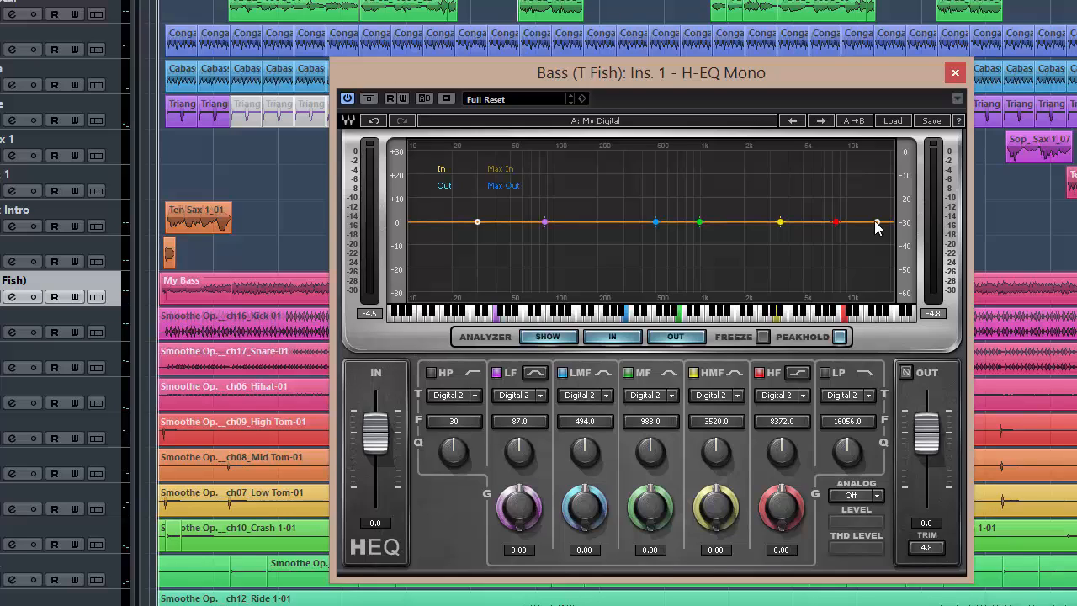
pyautogui.moveTo(877, 222); pyautogui.dragTo(675, 222)
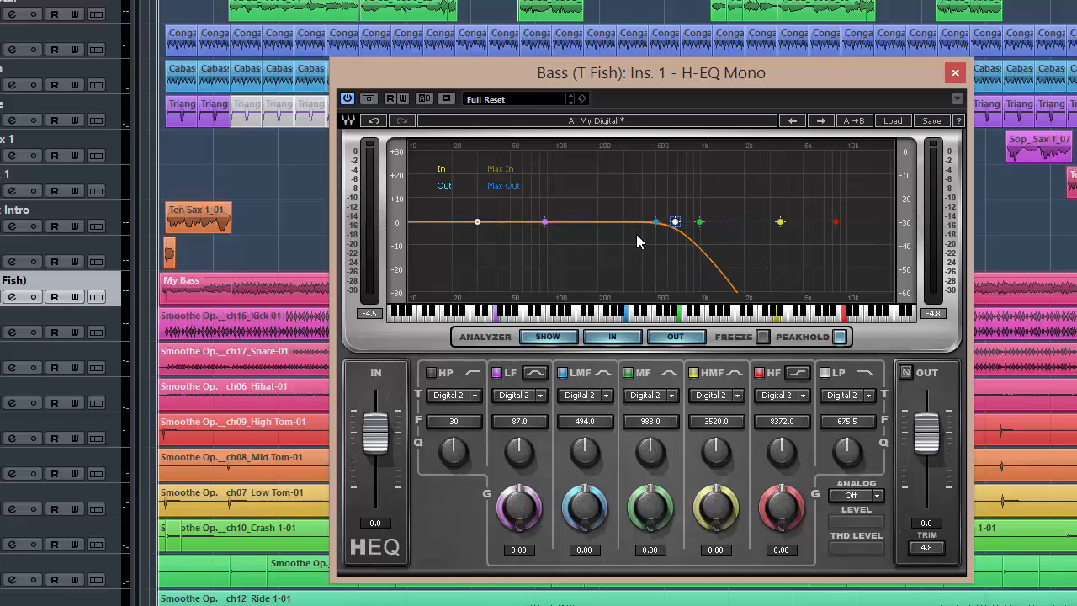
# Raise the low-pass cutoff to about 9503 Hz and switch off the HF band.
pyautogui.moveTo(697, 223); pyautogui.dragTo(700, 224)
pyautogui.moveTo(675, 222); pyautogui.dragTo(841, 222)
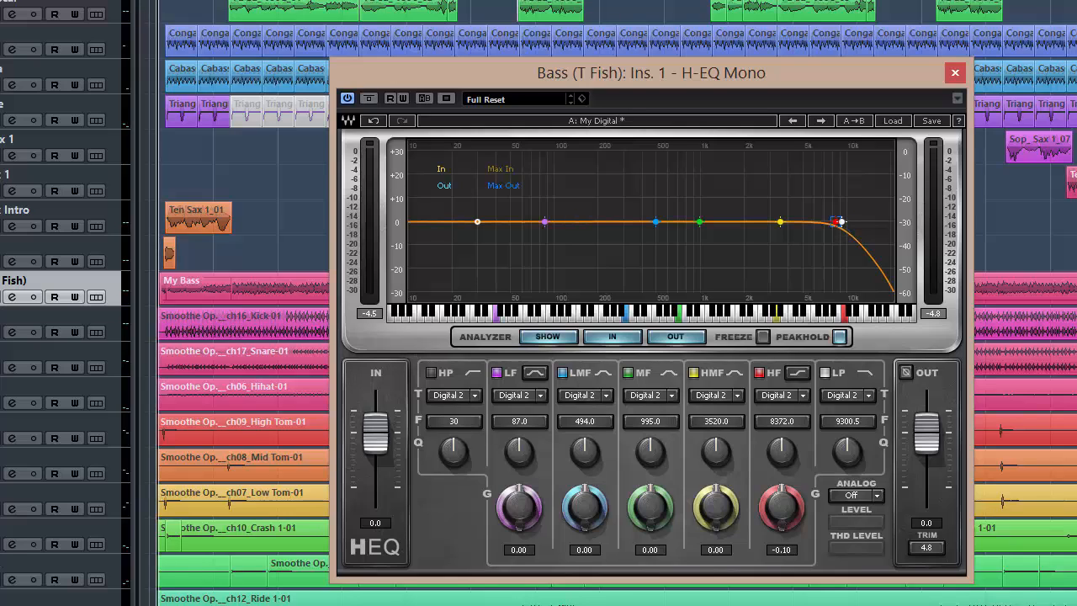
pyautogui.moveTo(842, 224)
pyautogui.mouseDown()
pyautogui.moveTo(810, 230)
pyautogui.moveTo(842, 221)
pyautogui.mouseUp()
pyautogui.click(760, 372)
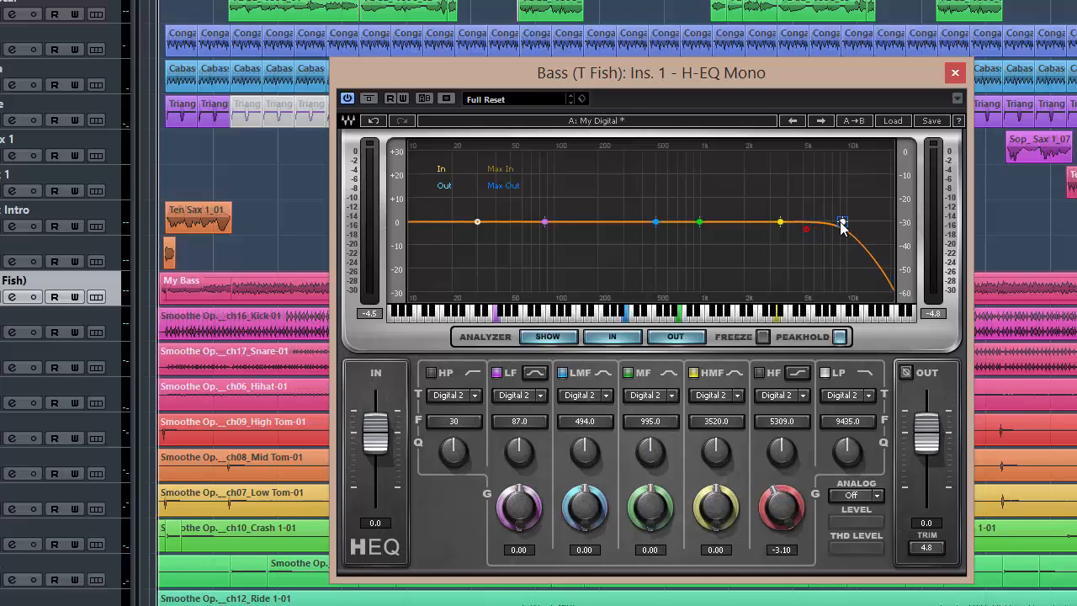
pyautogui.moveTo(842, 221); pyautogui.dragTo(843, 221)
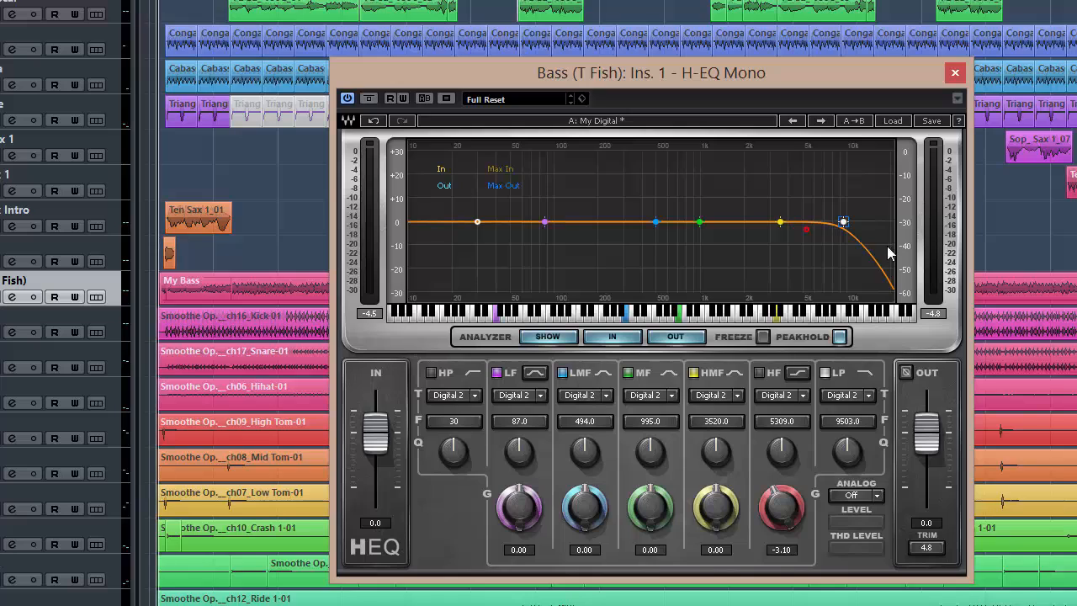